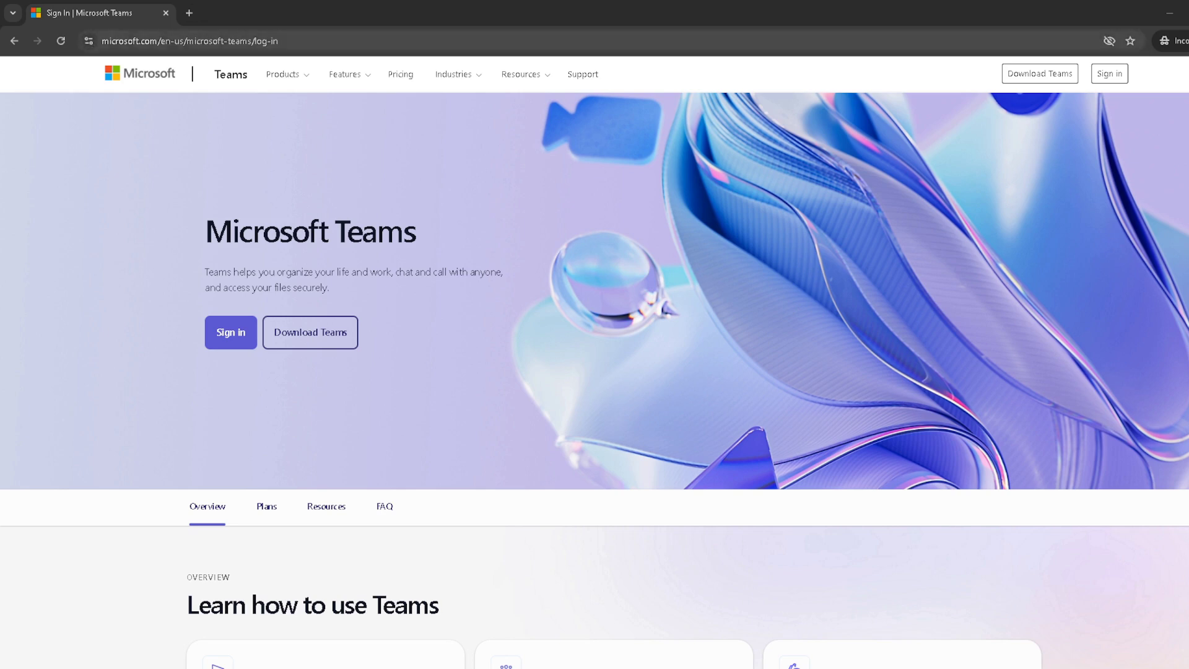
# - Sign in from the page header so the Teams web app loads in a new tab
pyautogui.hotkey('ctrl', 'l')
pyautogui.click(1112, 81)
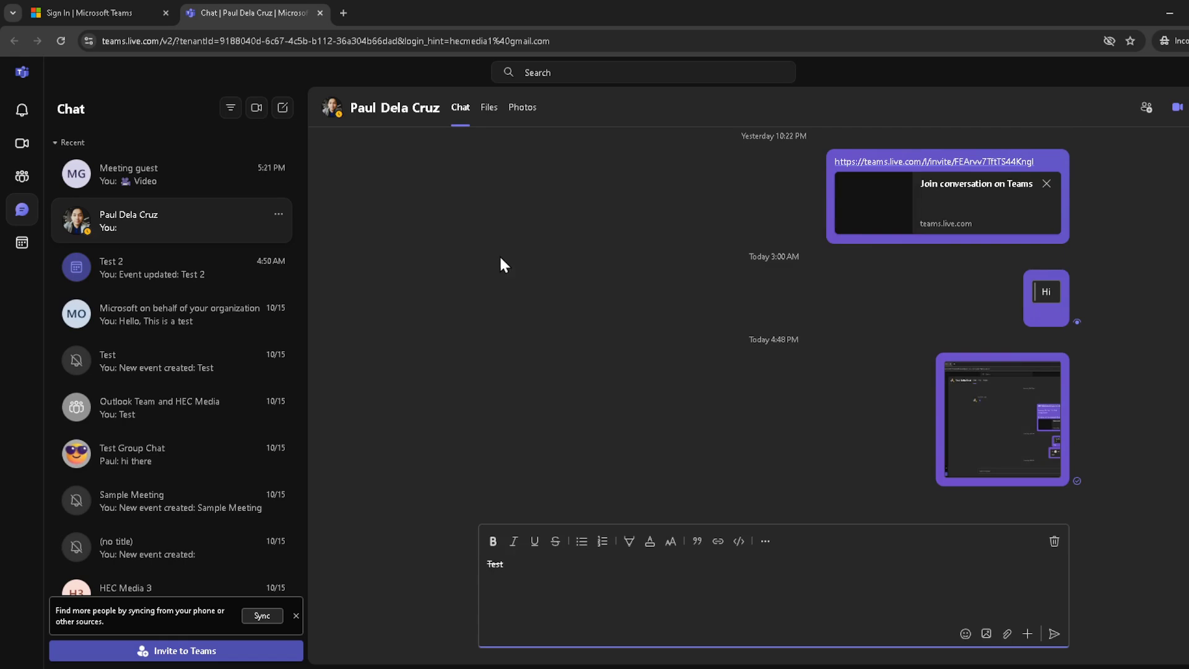
# - From the Calendar, join the 'Test' meeting on Wednesday Oct 16 to reach its pre-join screen
pyautogui.click(13, 249)
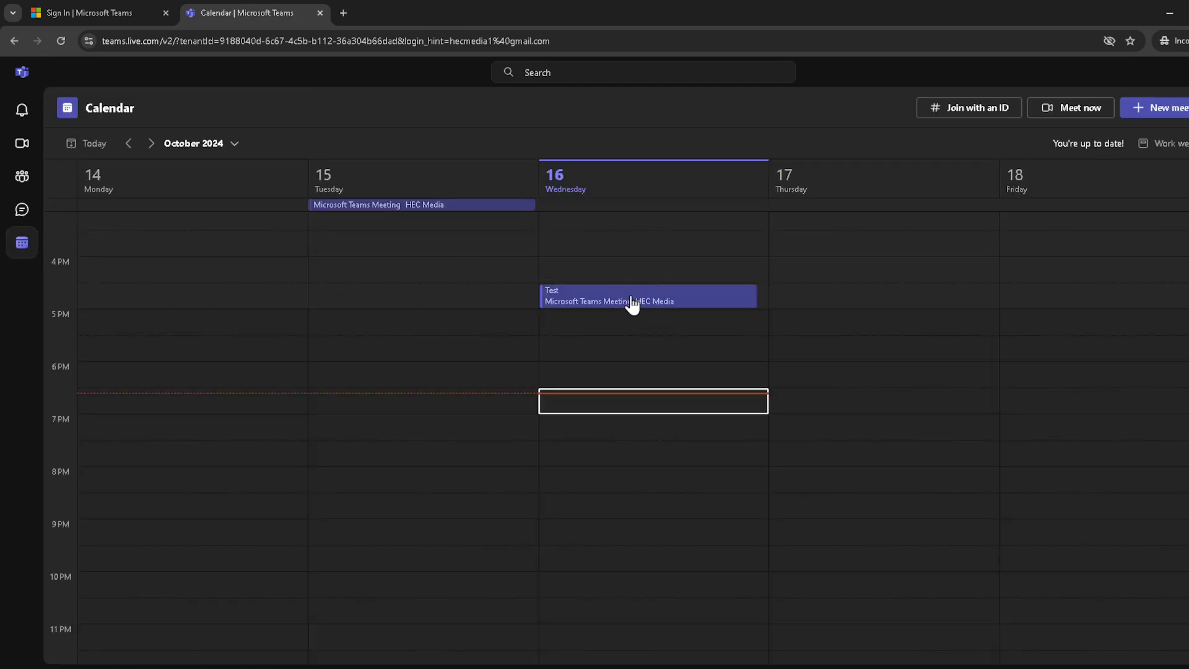
pyautogui.click(635, 310)
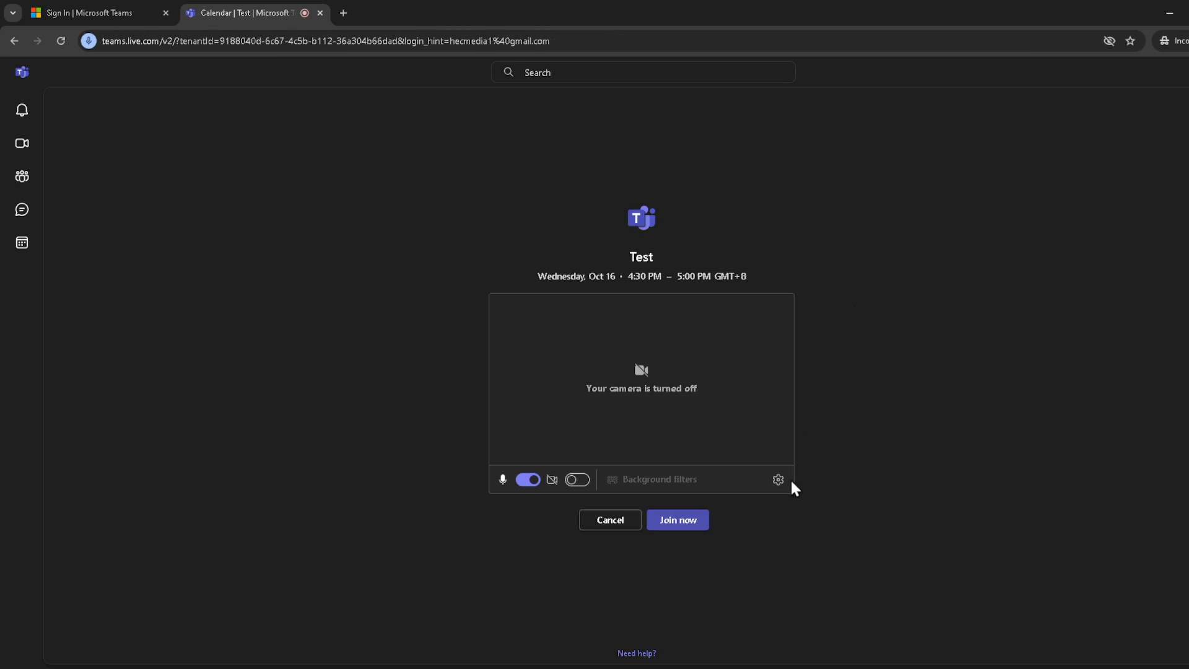
# - Turn the camera on in the 'Test' meeting pre-join preview
pyautogui.click(582, 482)
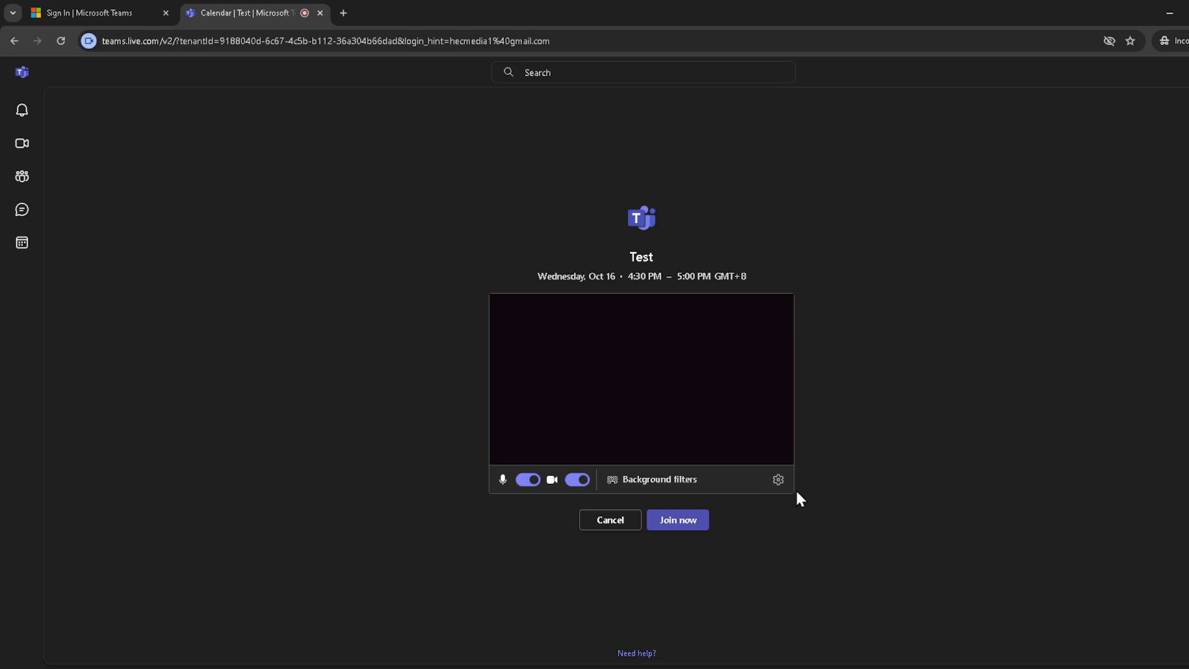
# - Show the Video settings panel listing the techfront and OBS Virtual Camera options
pyautogui.click(777, 478)
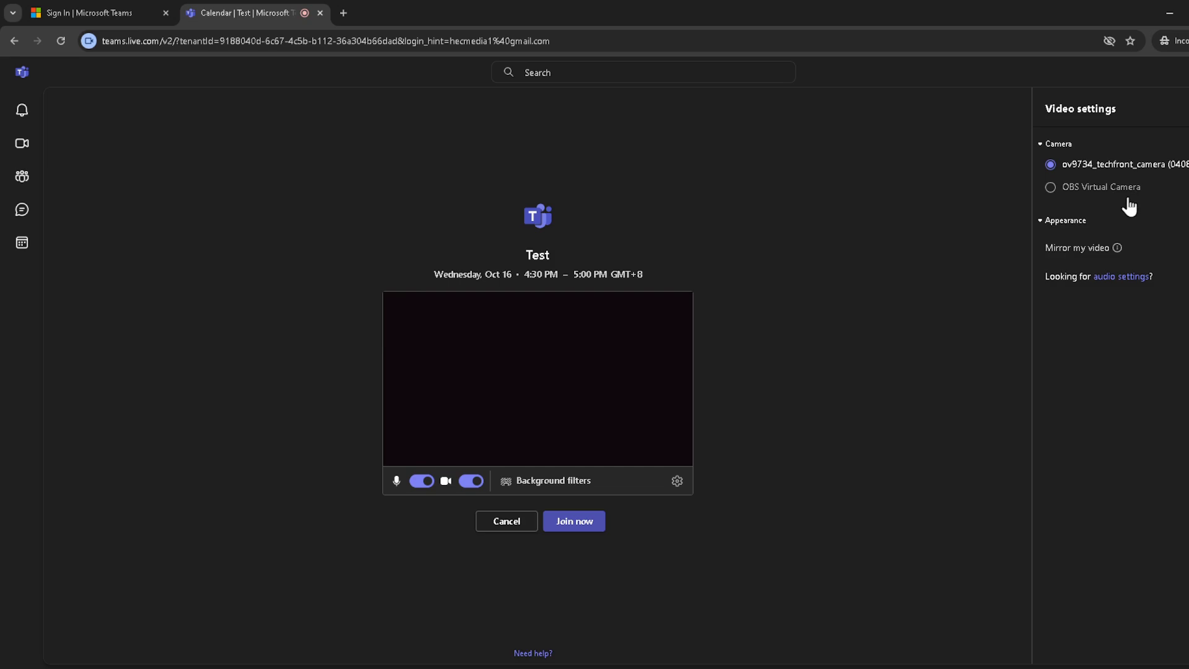
pyautogui.click(1118, 191)
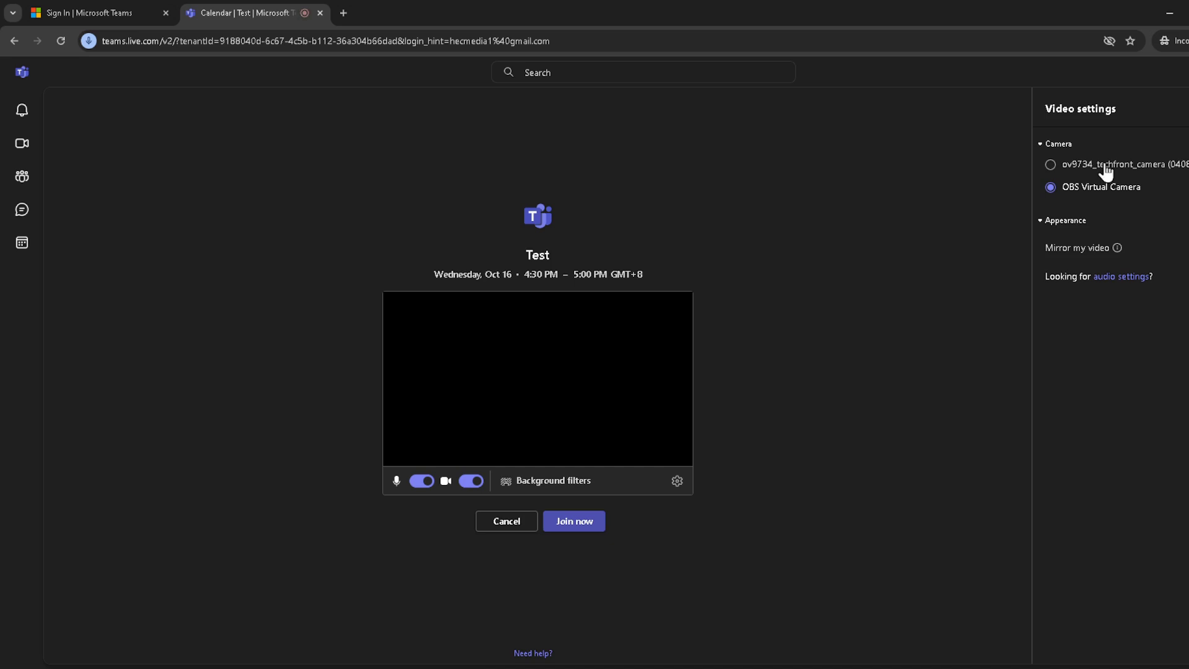
pyautogui.click(1105, 173)
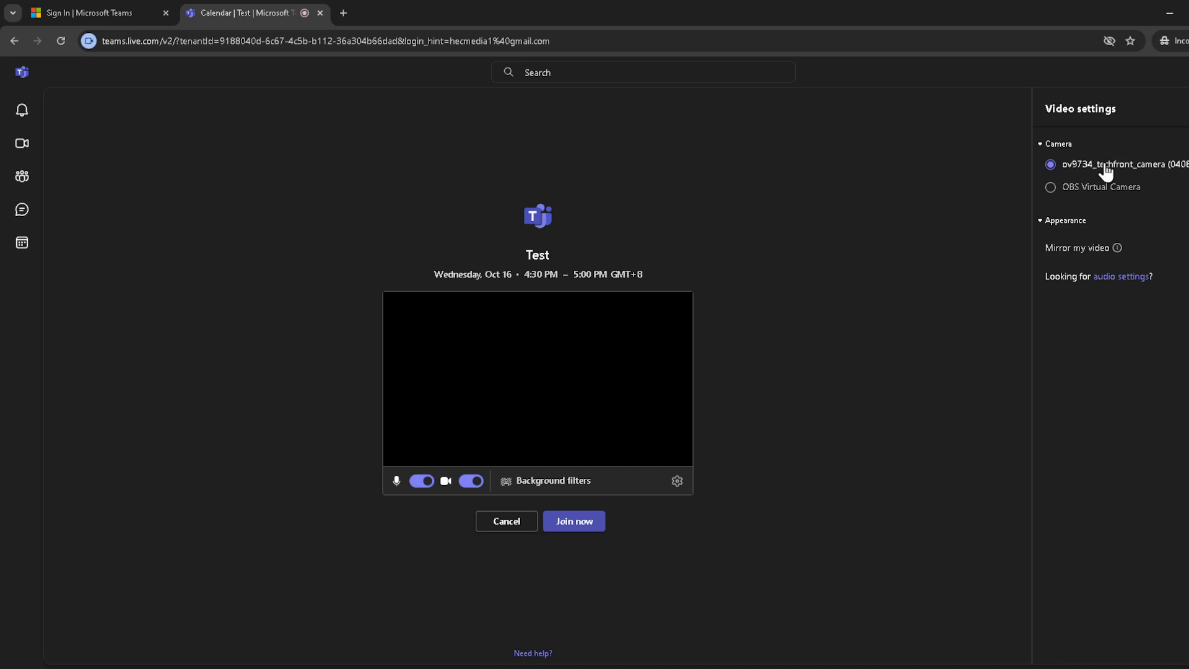